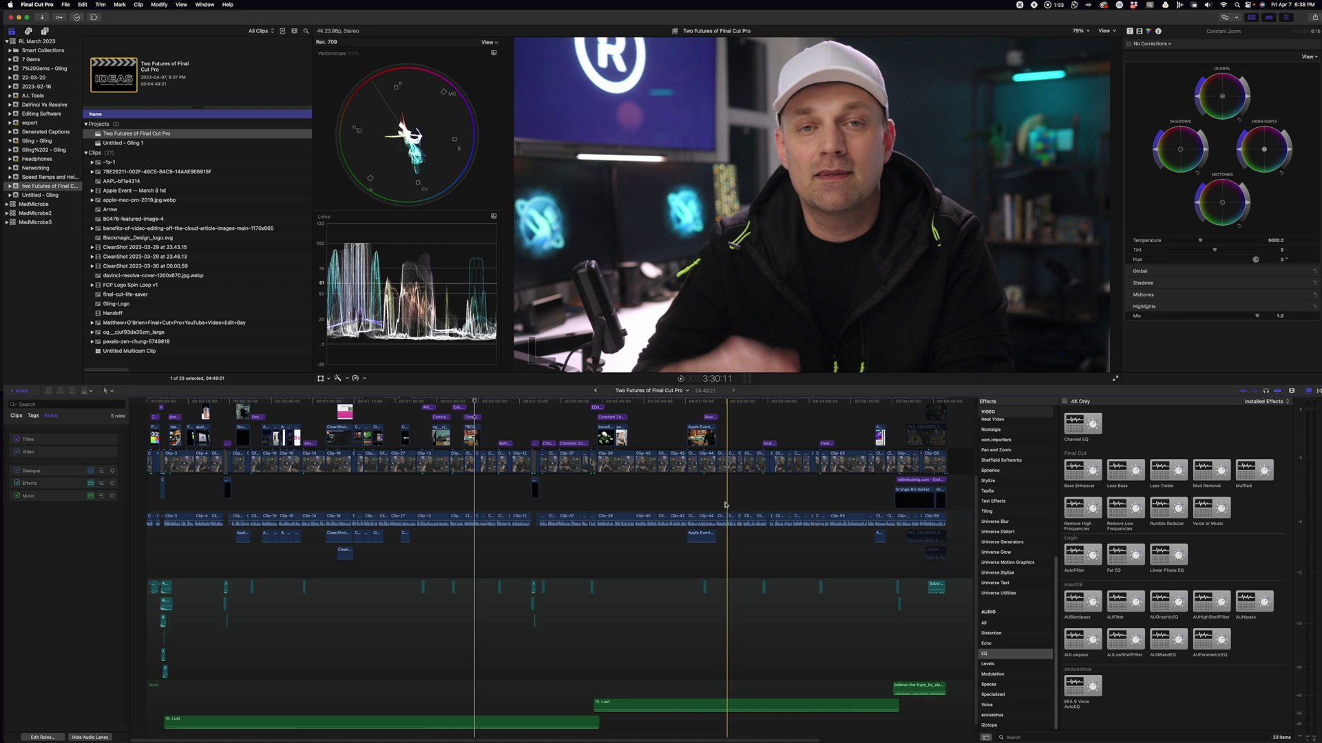
- Drop Channel EQ onto a role in the Timeline Index so every clip of that role gets it
left_click_drag(1082, 424, 230, 510)
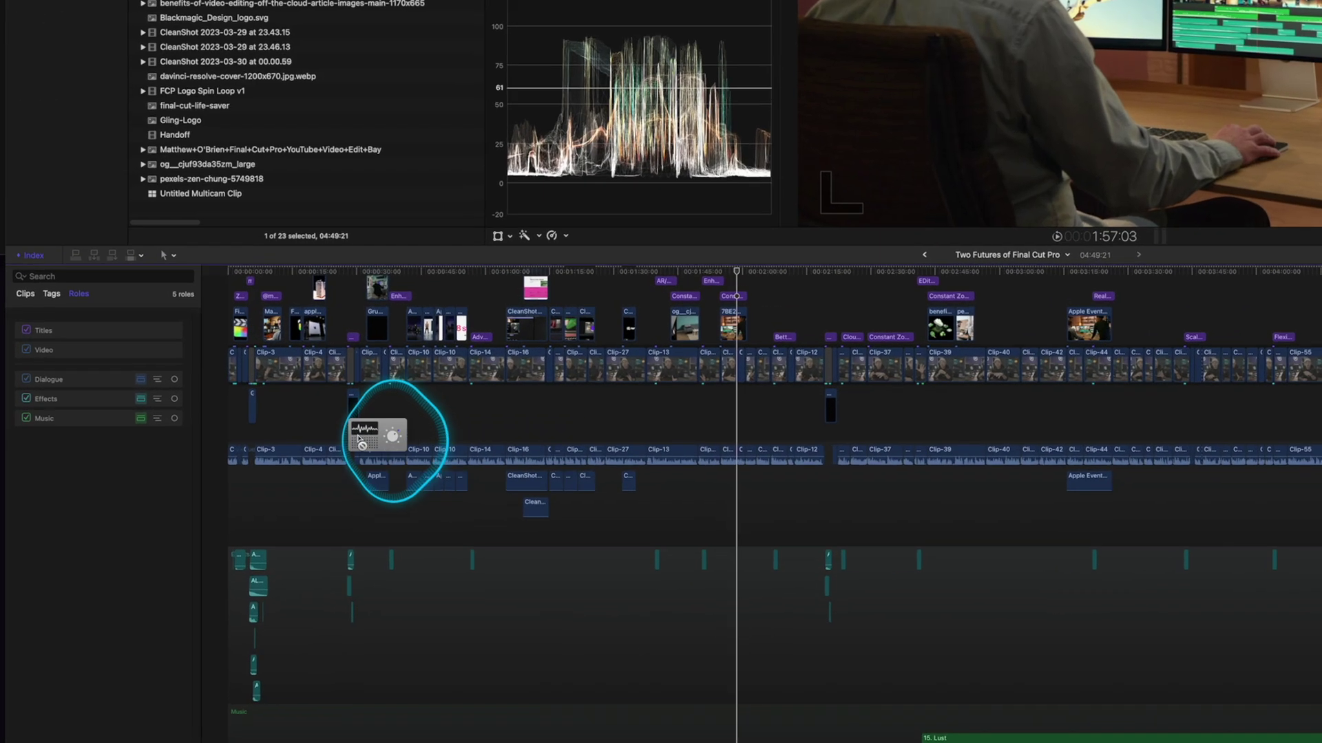
left_click_drag(358, 440, 133, 569)
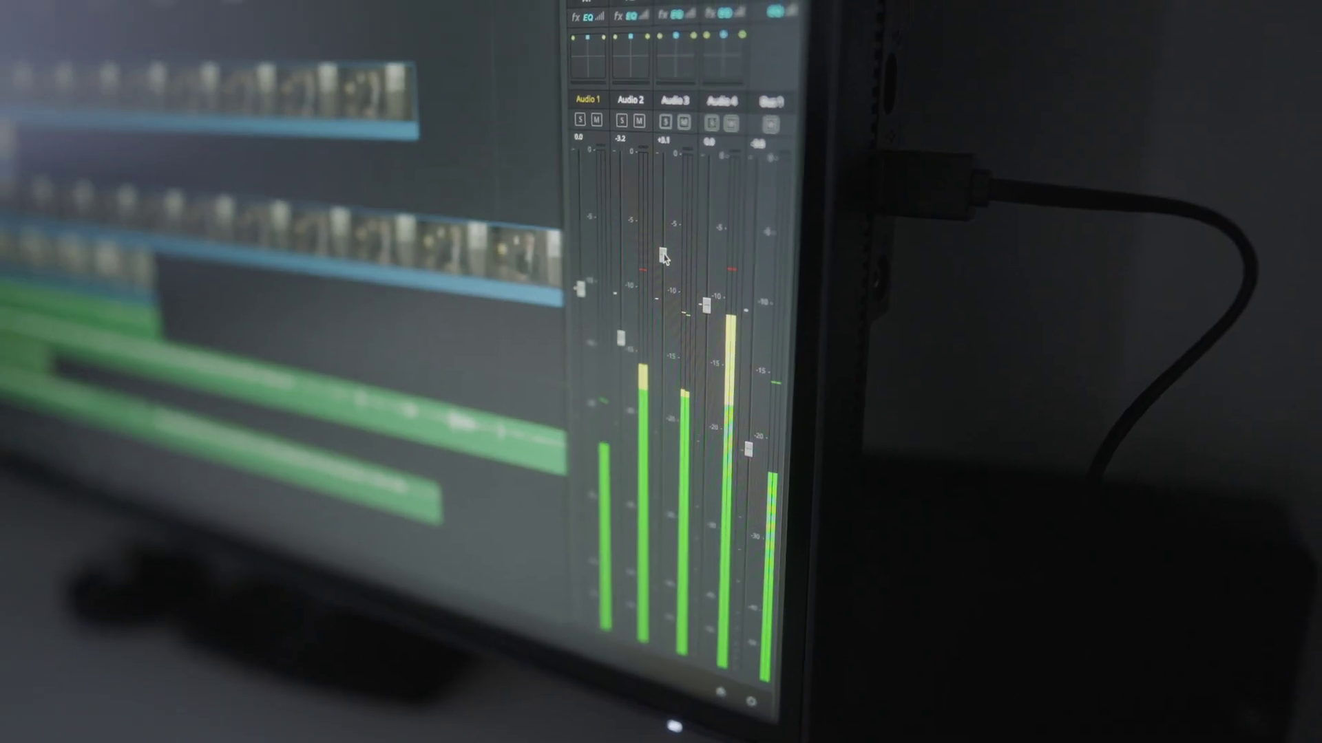
- Lower the Audio 3 channel level in the Networking project
left_click_drag(672, 254, 653, 341)
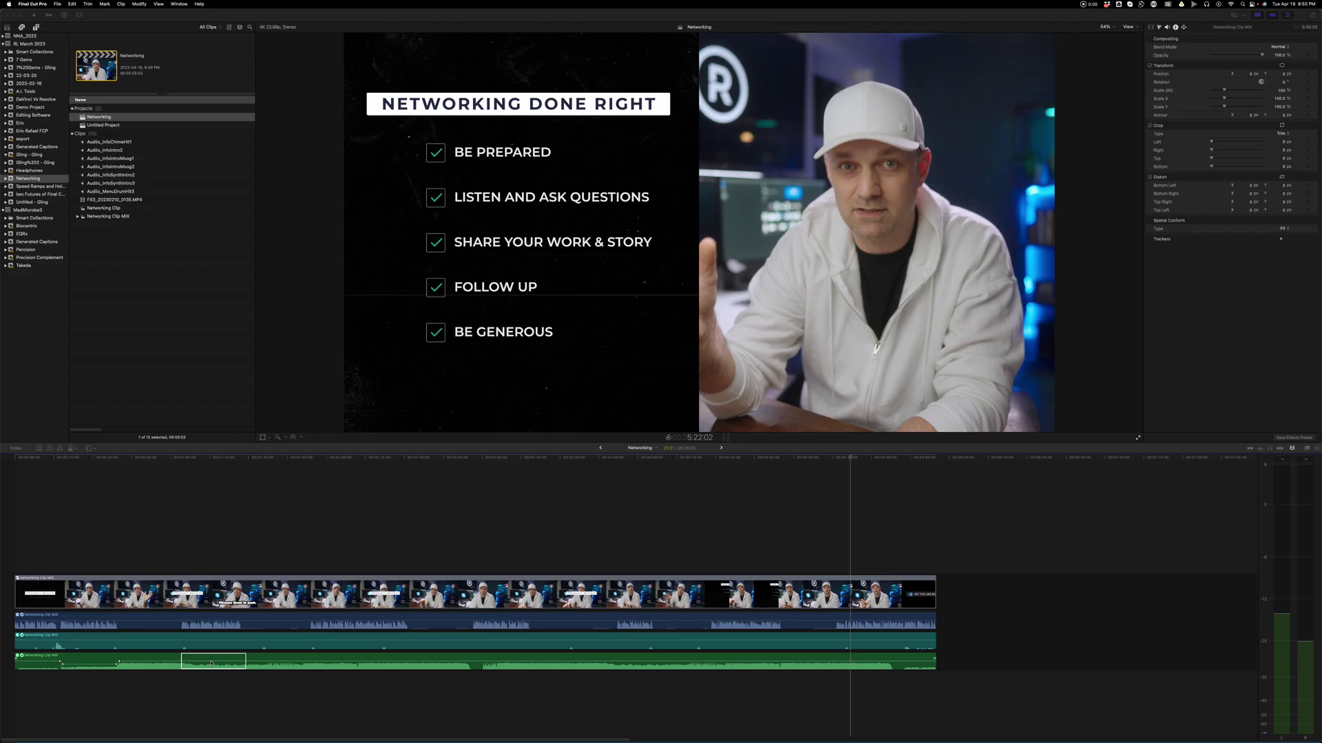
- Dip marked ranges of the bottom audio clip to -12 dB and -17 dB, leaving volume keyframes
left_click(212, 662)
left_click_drag(212, 661, 212, 663)
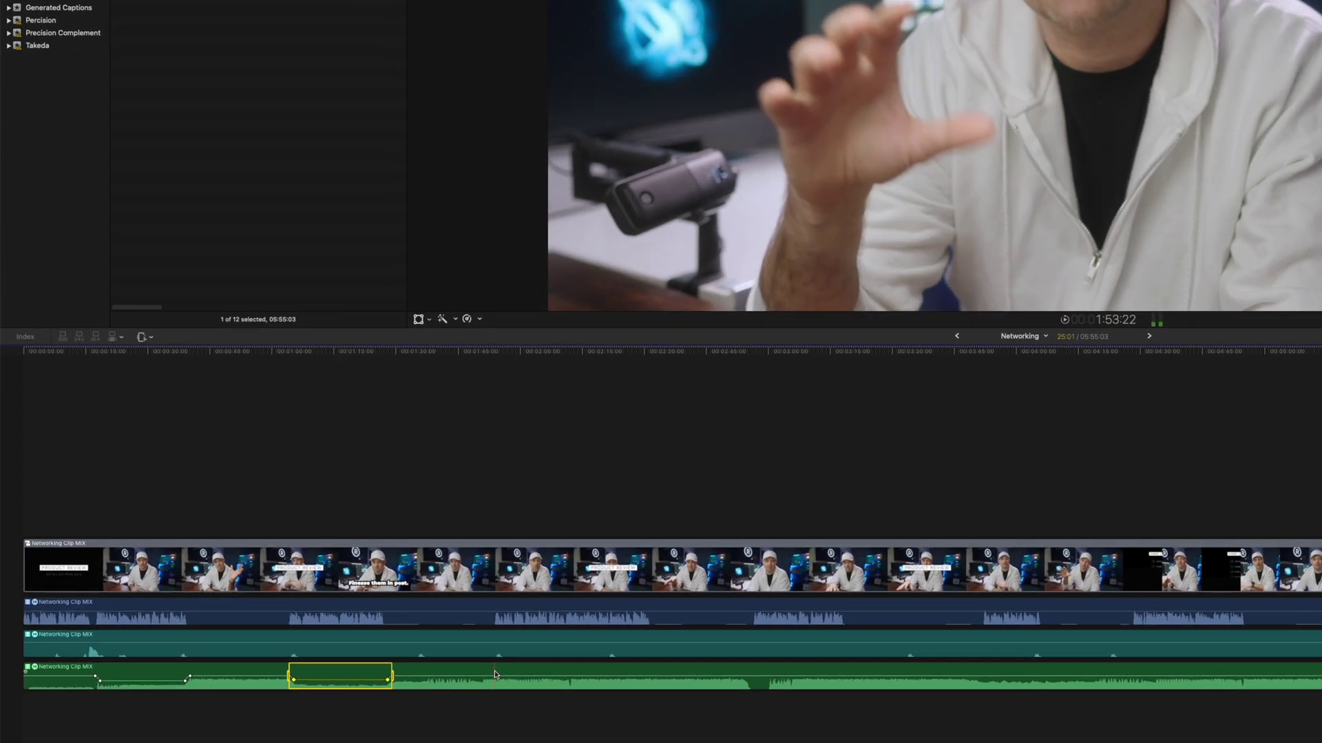
left_click_drag(499, 676, 605, 684)
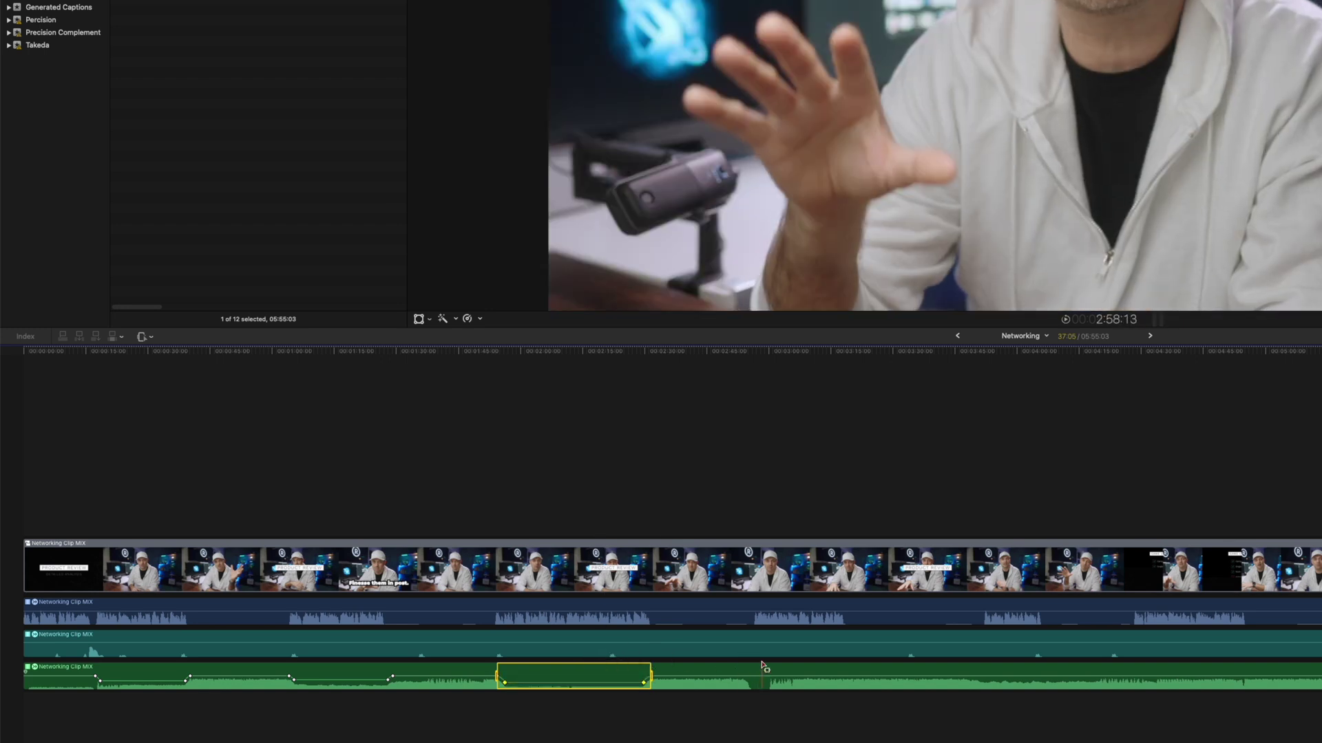
left_click(757, 674)
left_click_drag(755, 676, 848, 676)
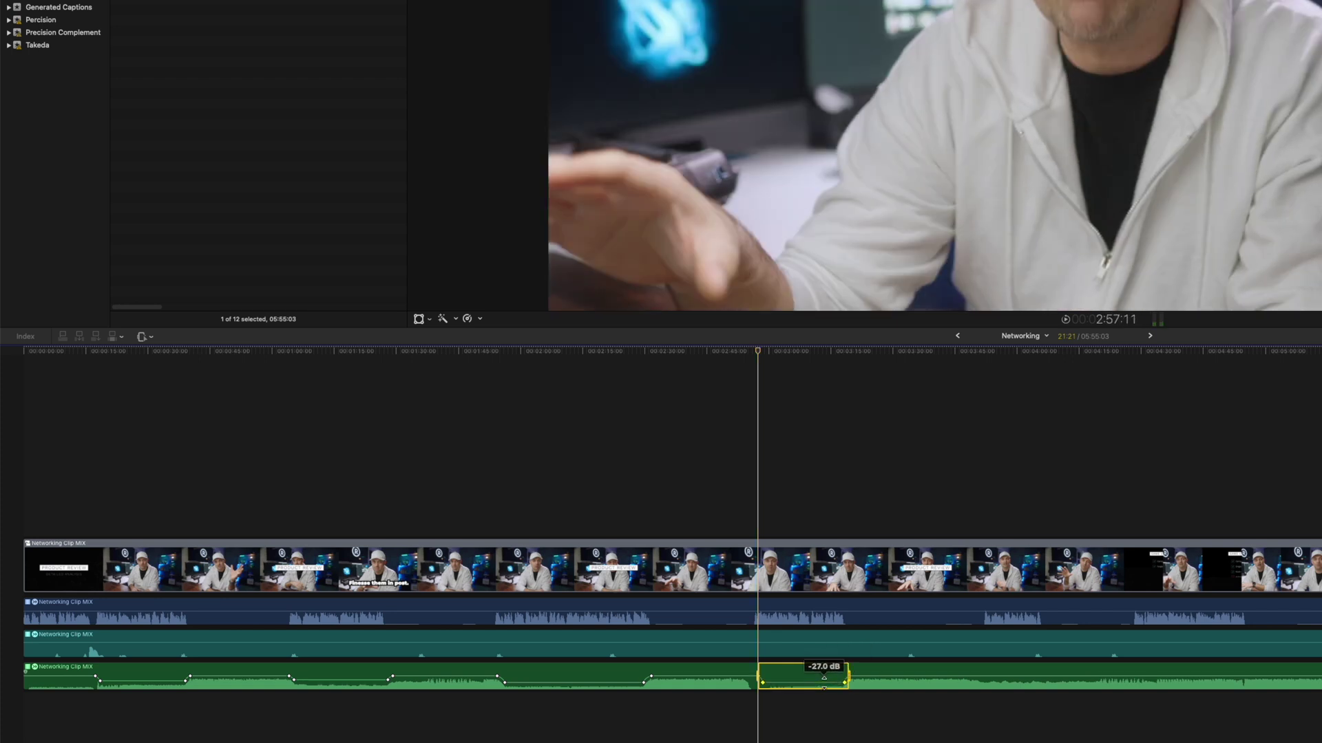
left_click_drag(1000, 678, 1054, 678)
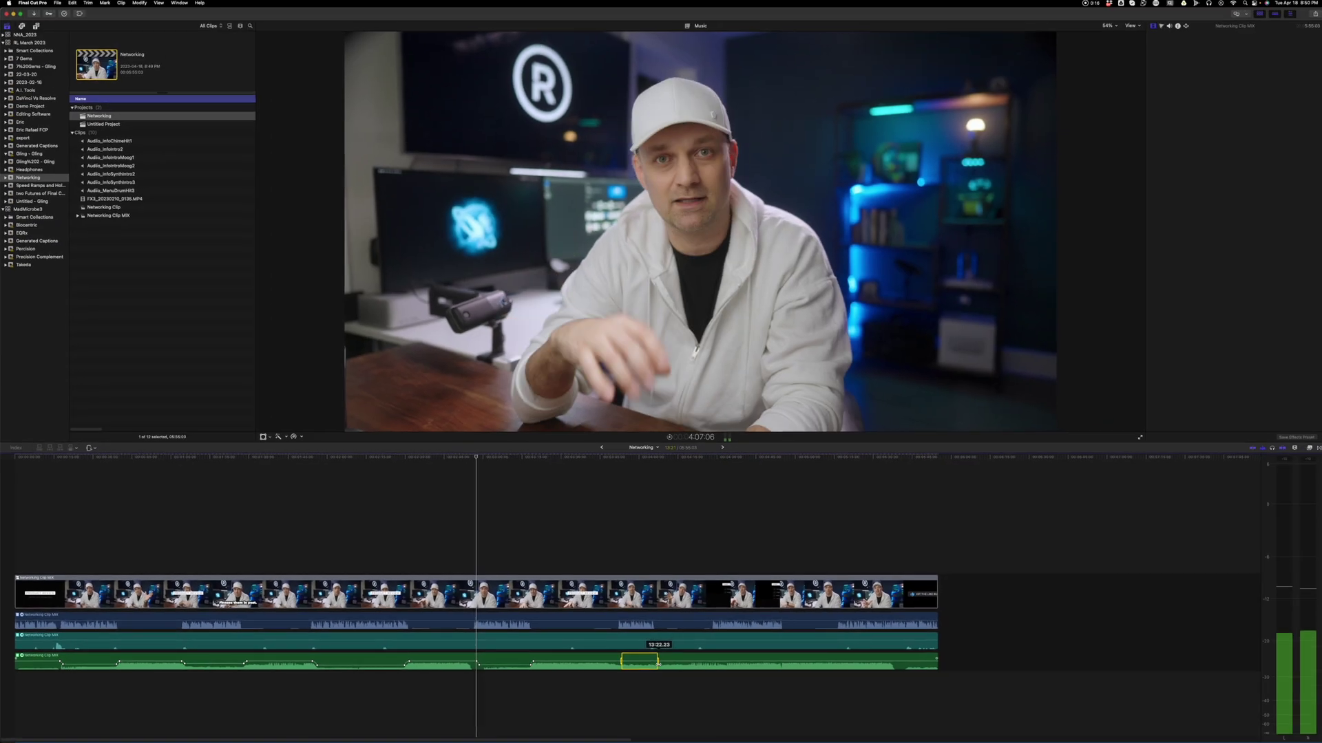
left_click_drag(658, 663, 763, 665)
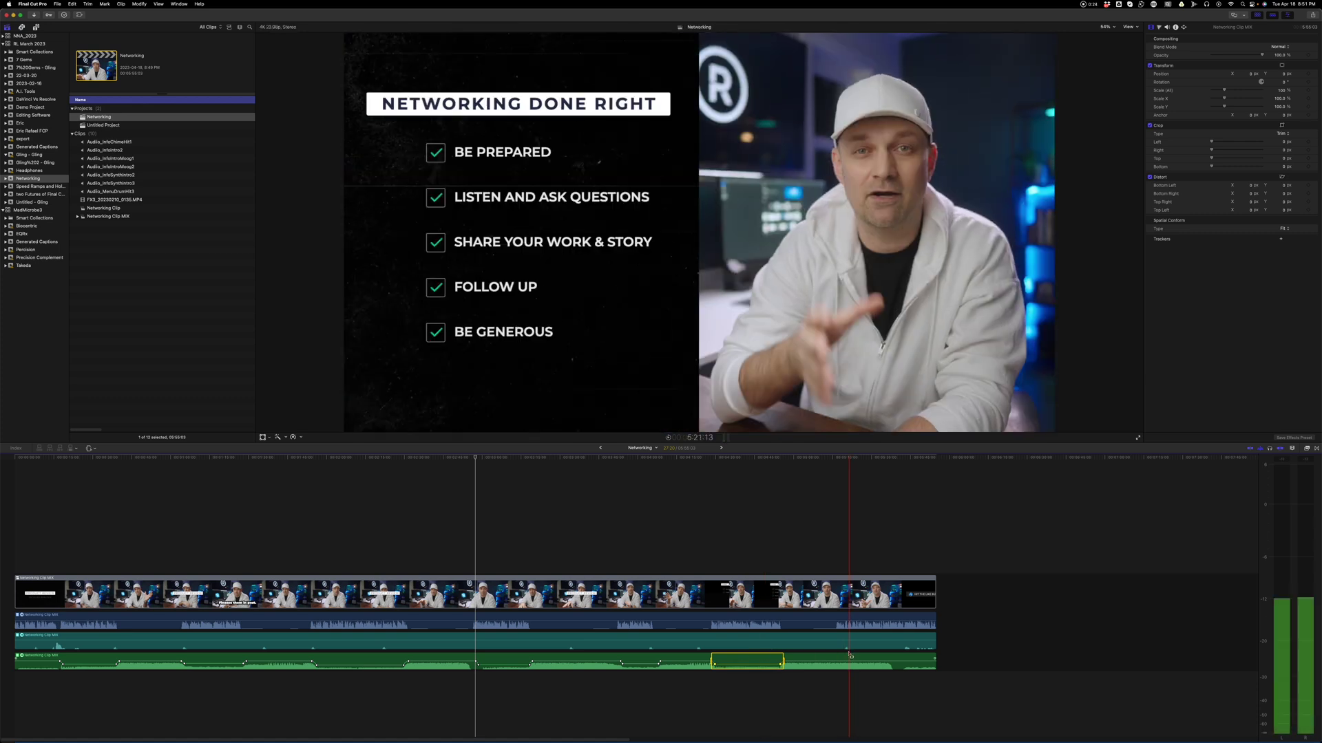
left_click_drag(839, 662, 894, 662)
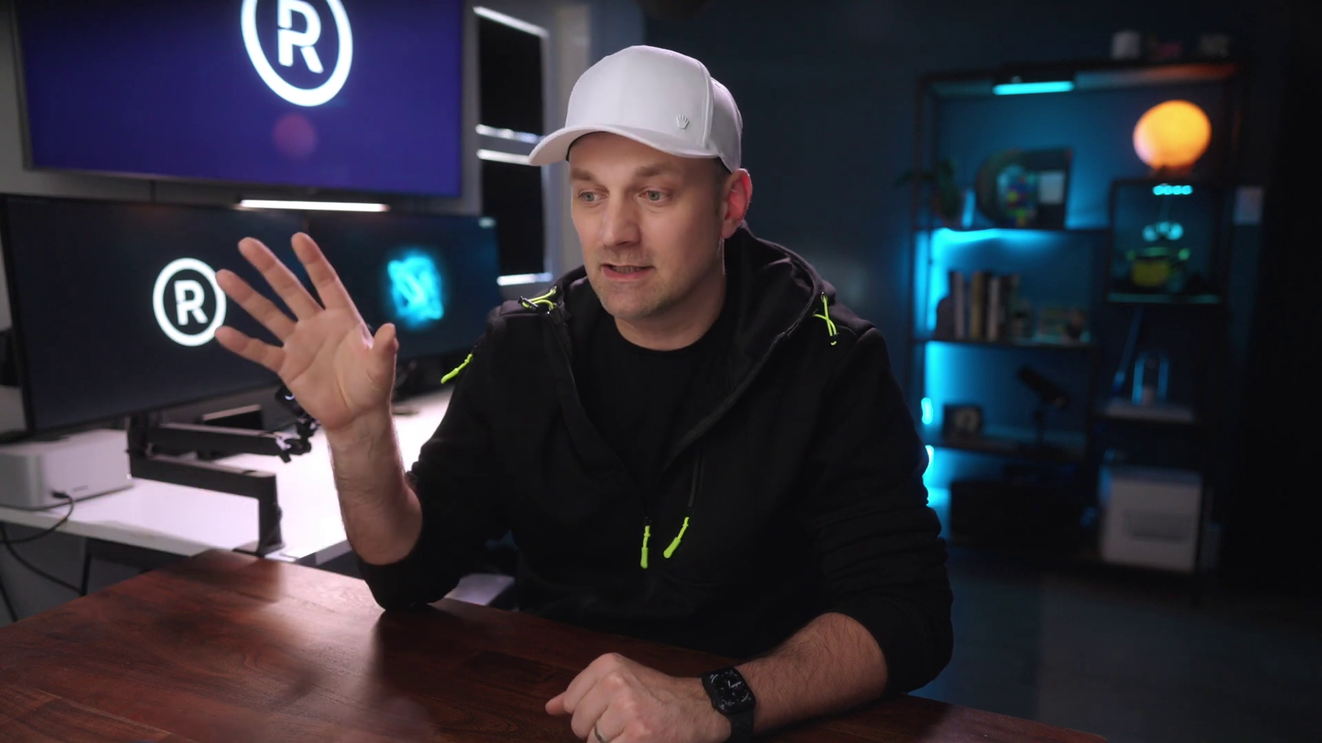
- Open the interview clip's transcription and search the transcript for 're'
left_click(526, 551)
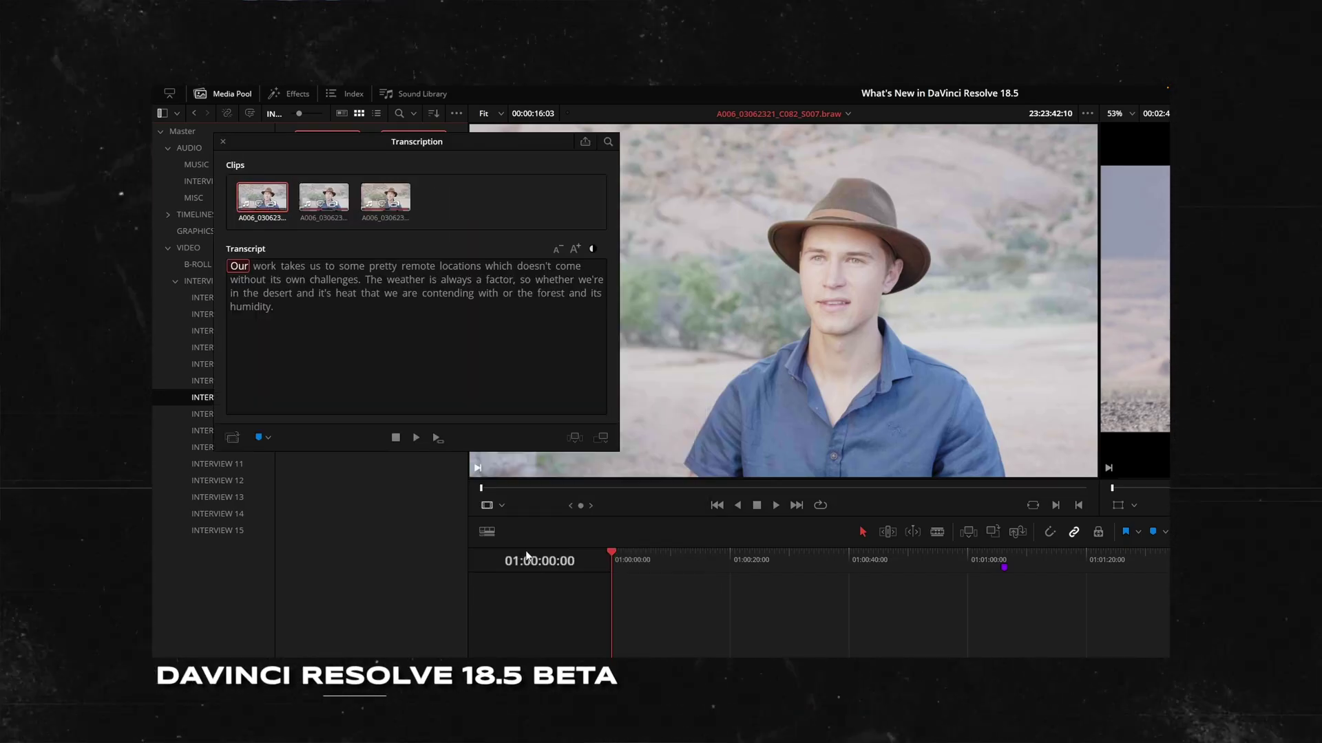
left_click(608, 141)
type("remote")
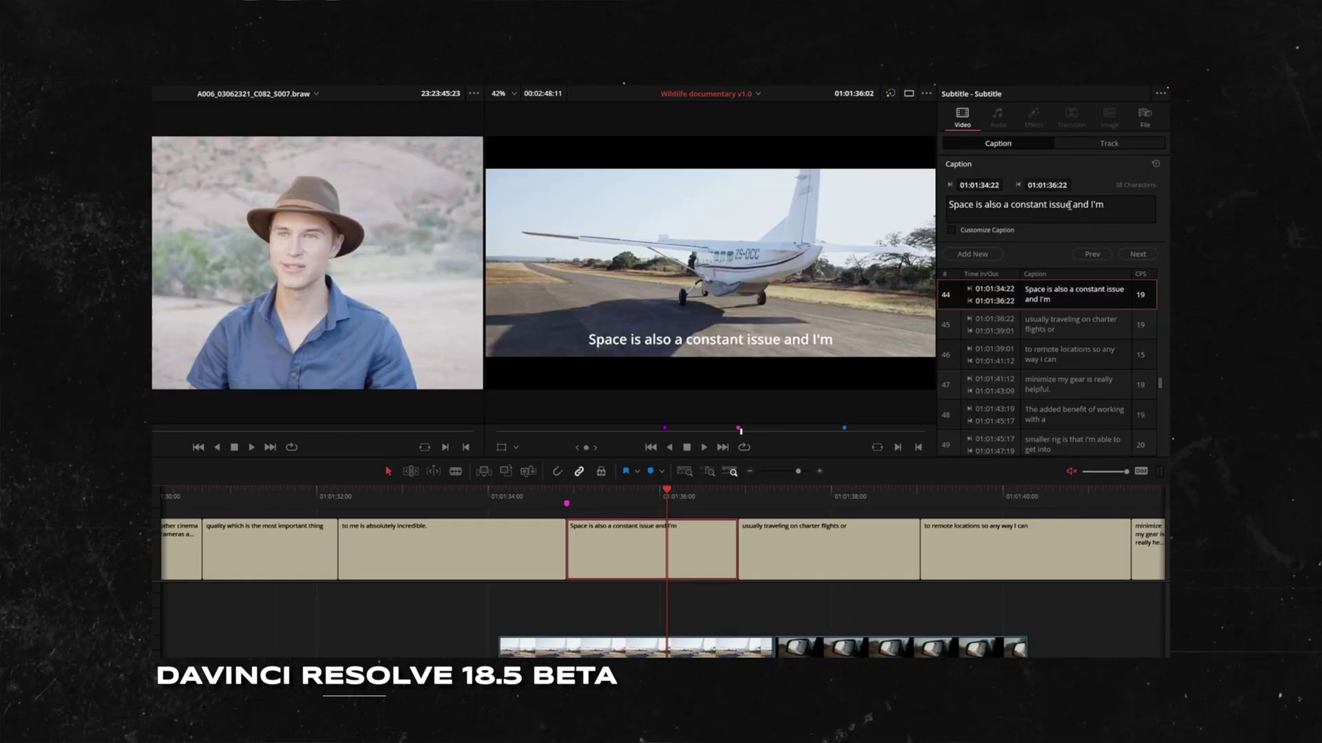
- Delete 'and I'm' from the end of caption 44 and type it at the start of caption 45
left_click_drag(1069, 205, 1105, 205)
key("BackSpace")
left_click_drag(667, 493, 810, 493)
left_click(836, 555)
left_click(950, 205)
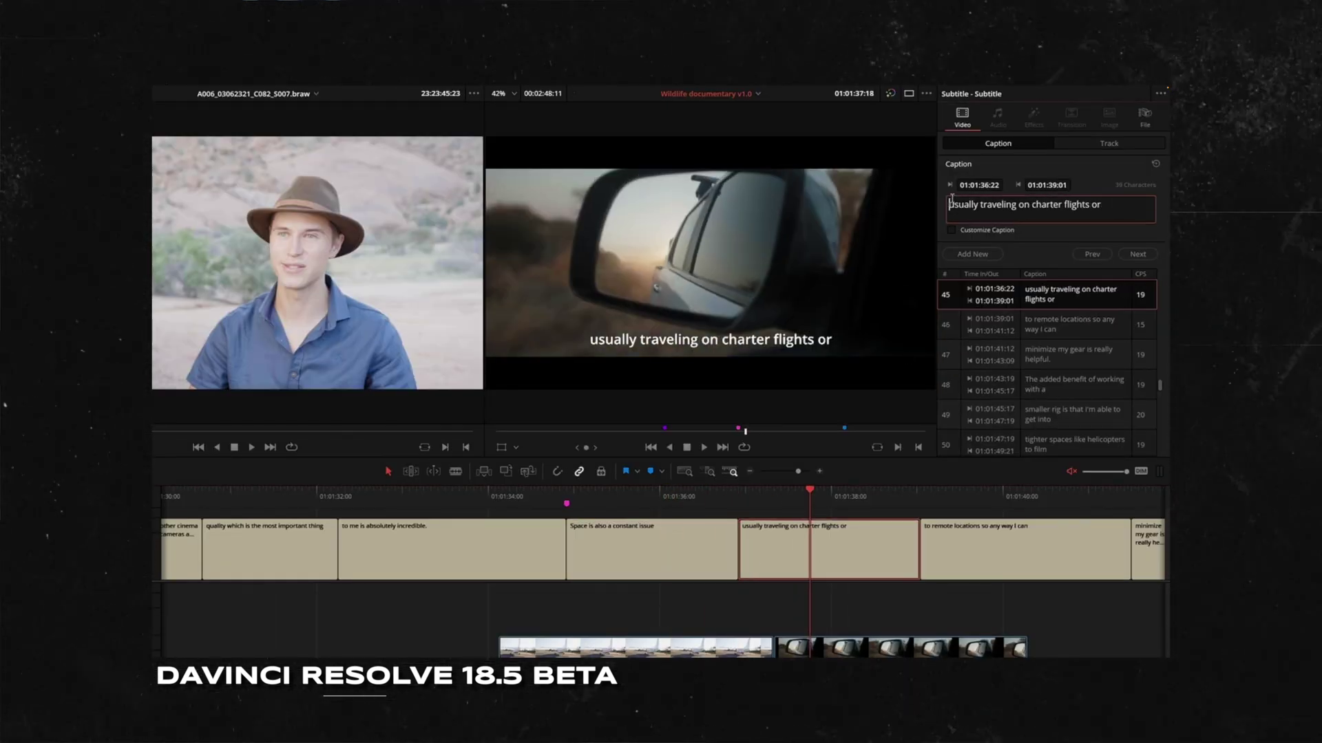
type("and I'm")
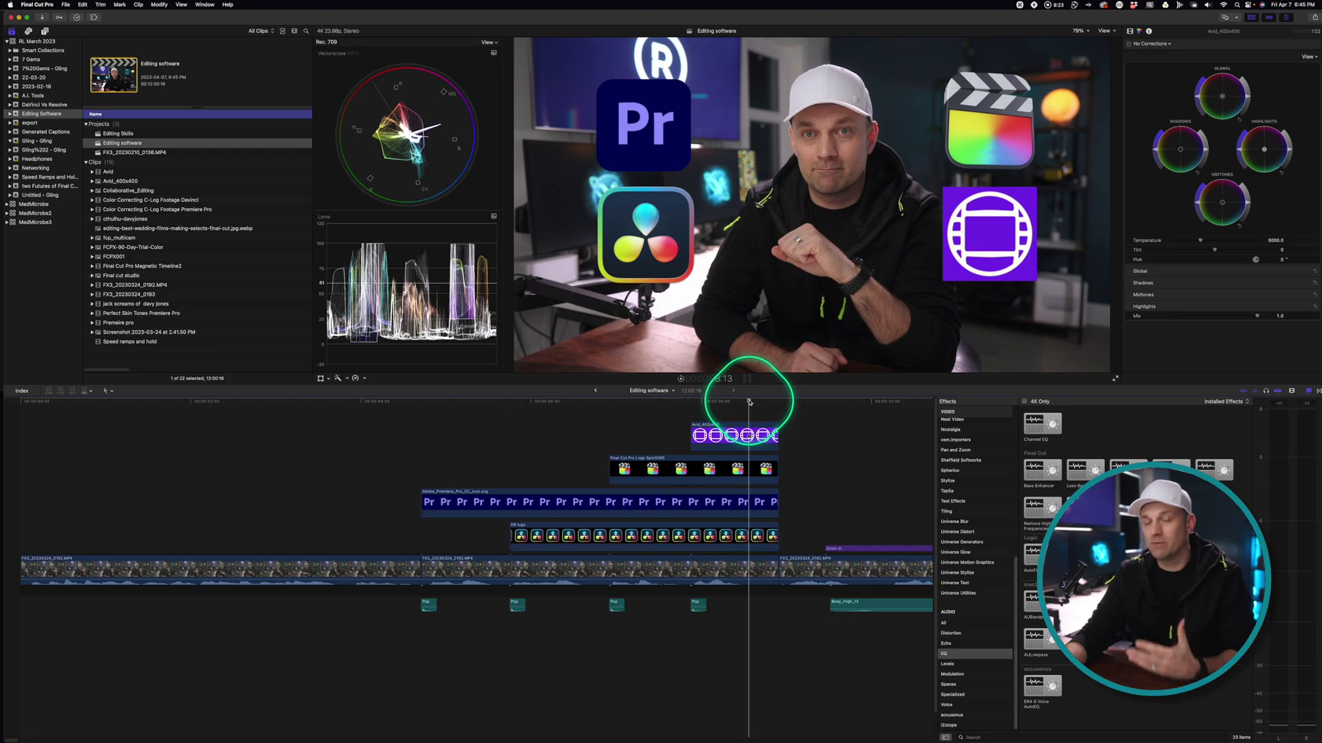
- Replace the purple Avid_400x400 clip from its start, then select the Premiere logo clip
left_click(731, 436)
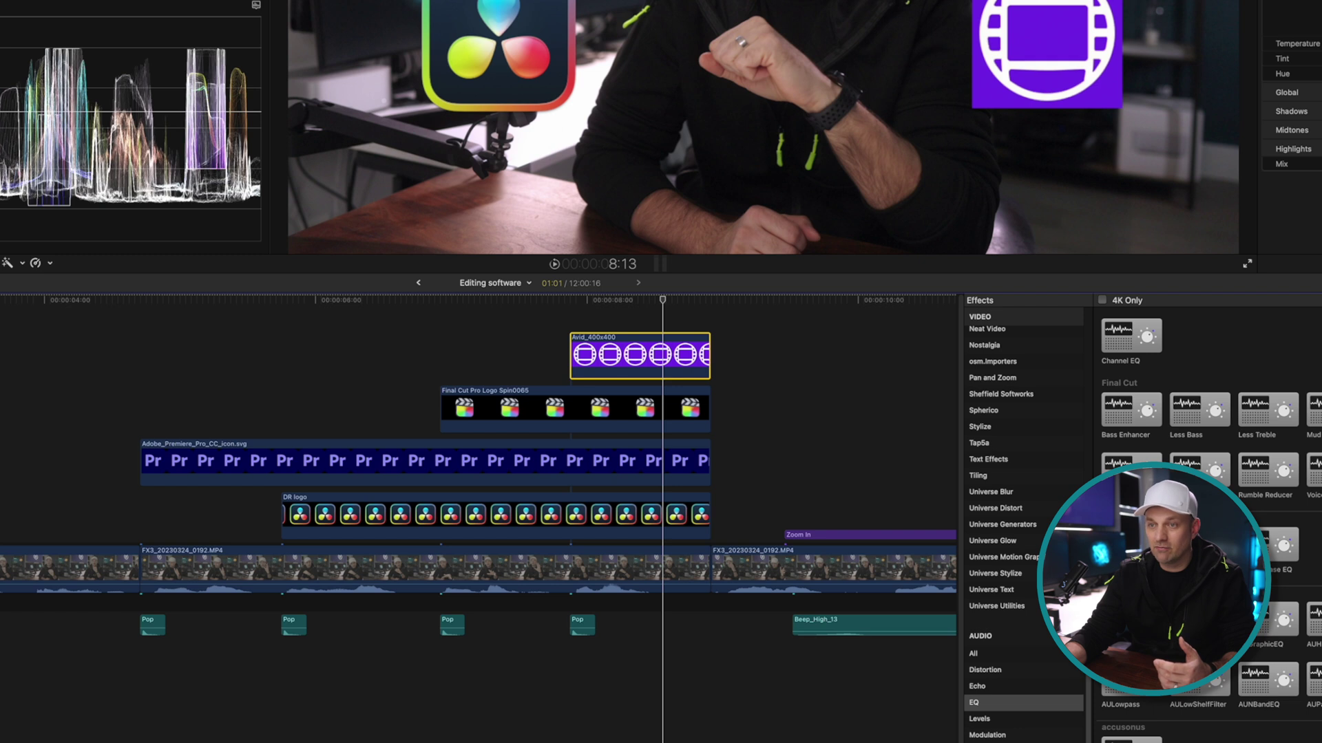
left_click(632, 363)
left_click_drag(632, 363, 645, 354)
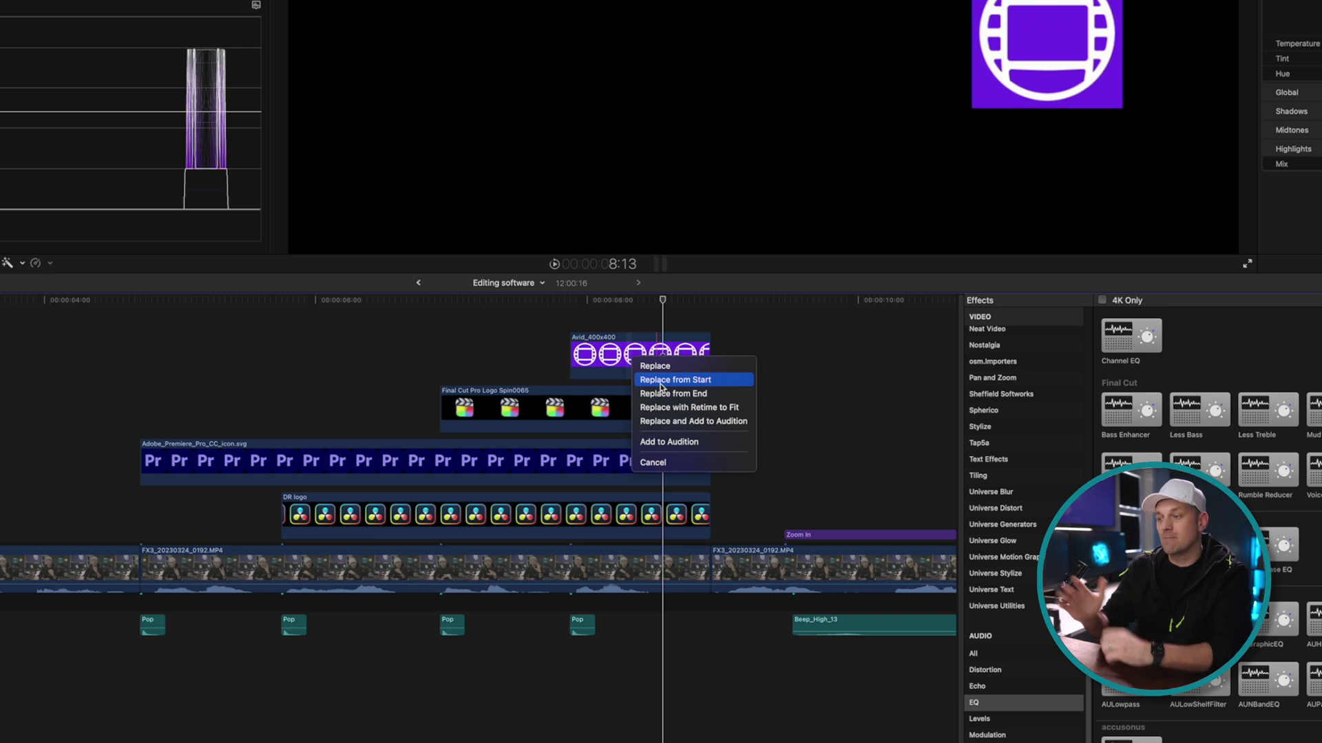
left_click(661, 380)
left_click(628, 301)
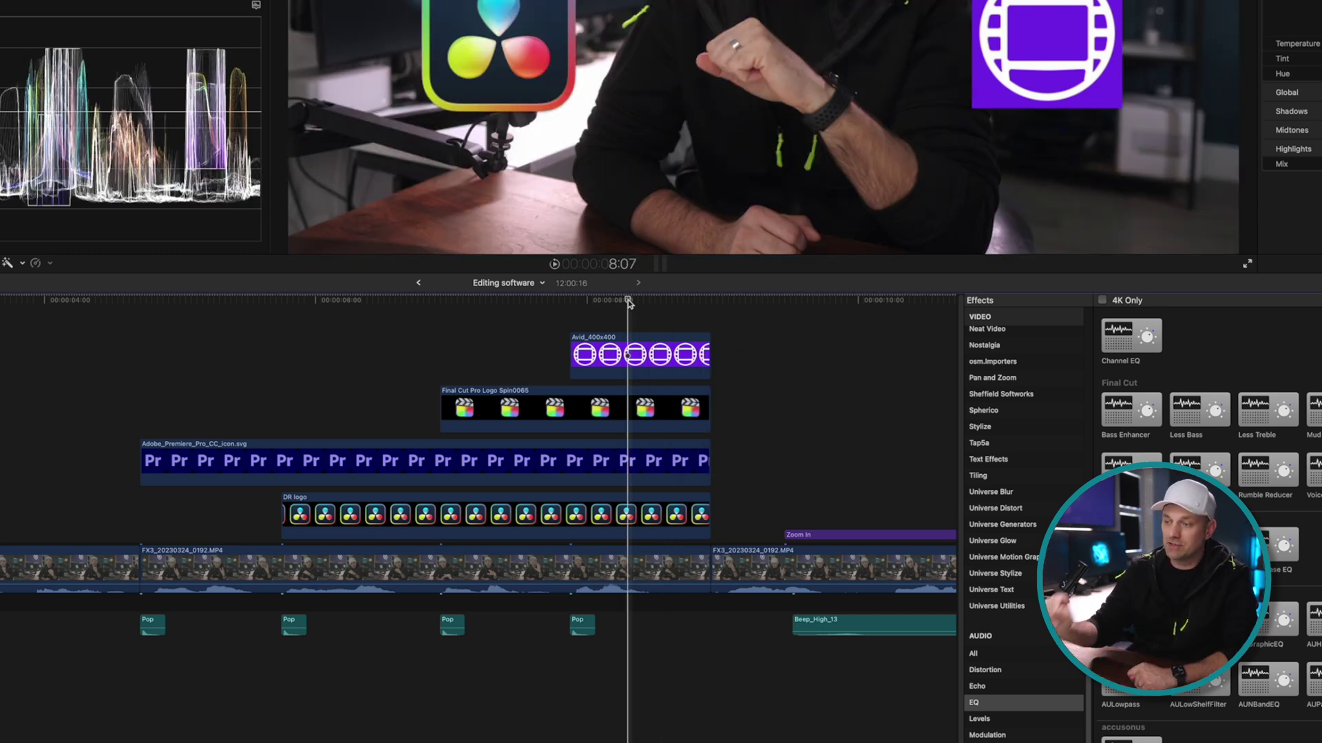
left_click(243, 466)
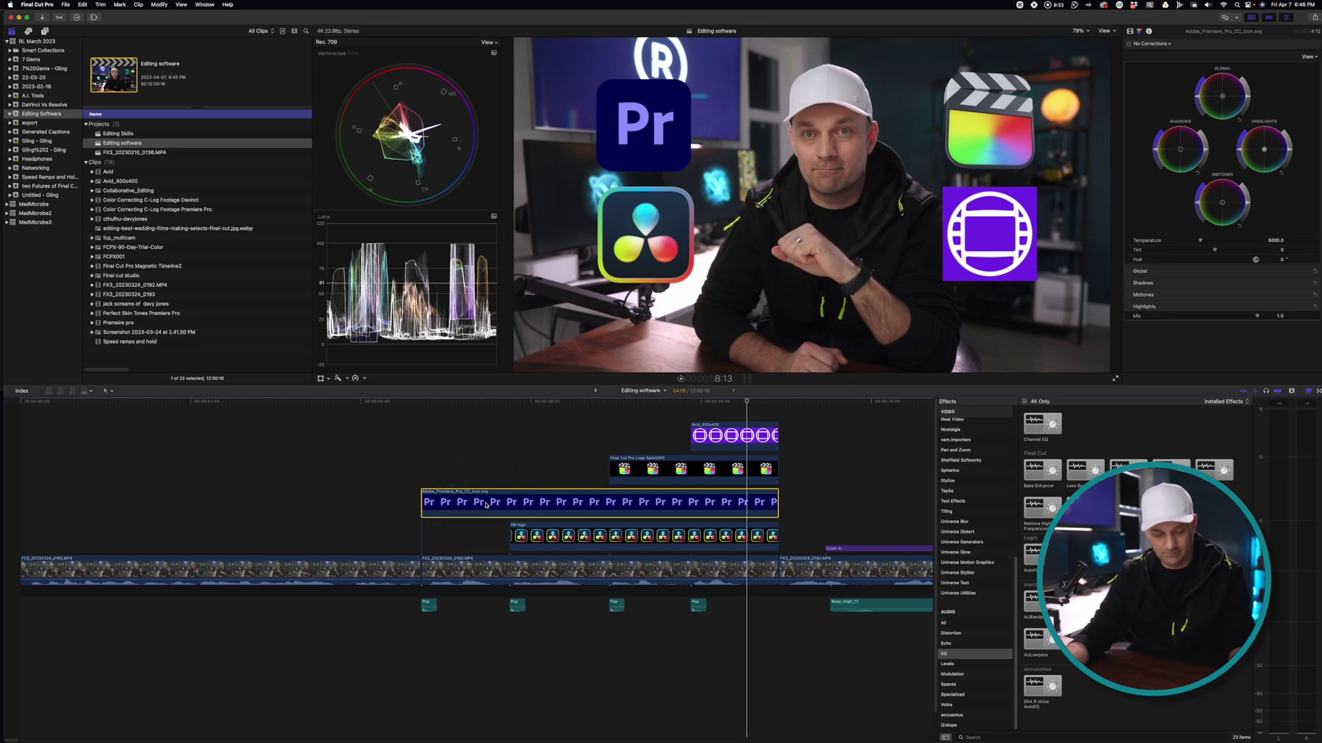
- Paste the Premiere clip's Effects and Transform attributes onto the Final Cut Pro logo clip
left_click(636, 473, "shift+super")
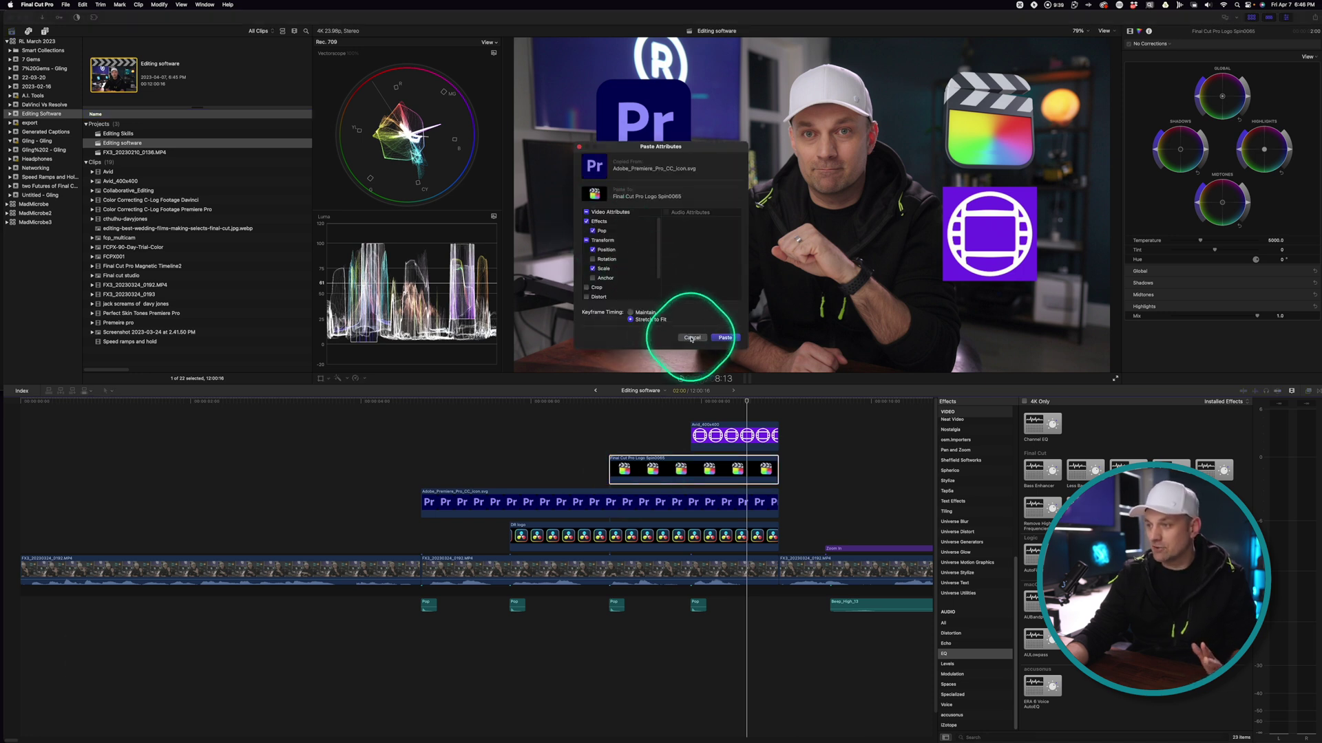
left_click(691, 335)
left_click(575, 437)
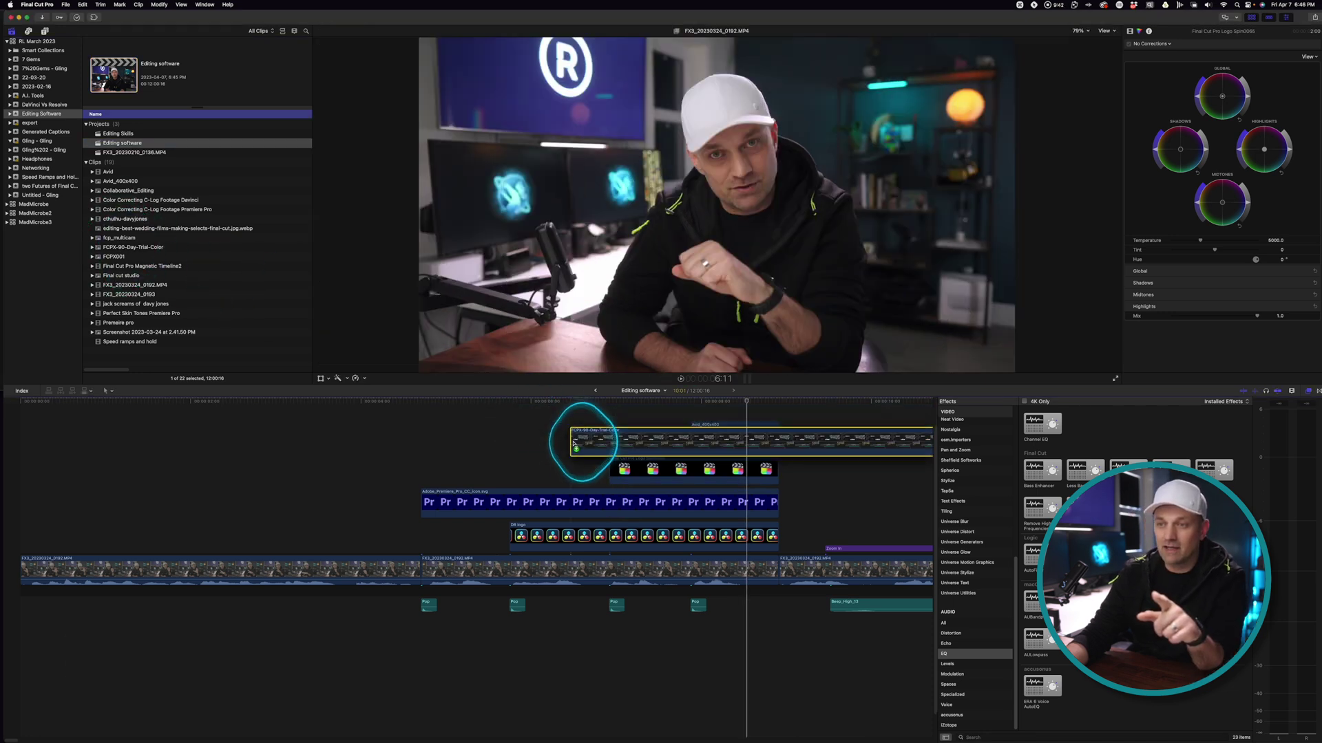
- Drop a clip onto the Final Cut Pro logo clip, cancel the replace, and return to the talking-head footage
left_click_drag(645, 473, 649, 473)
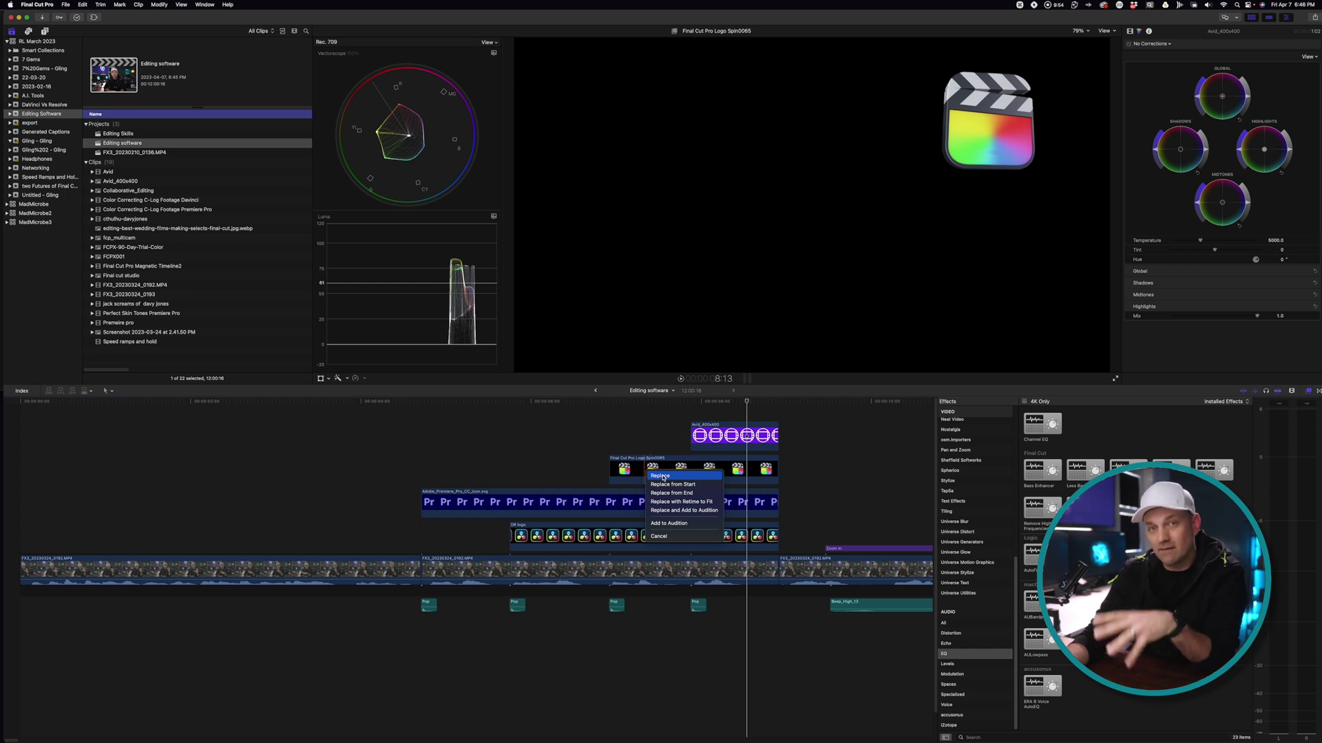
key("Escape")
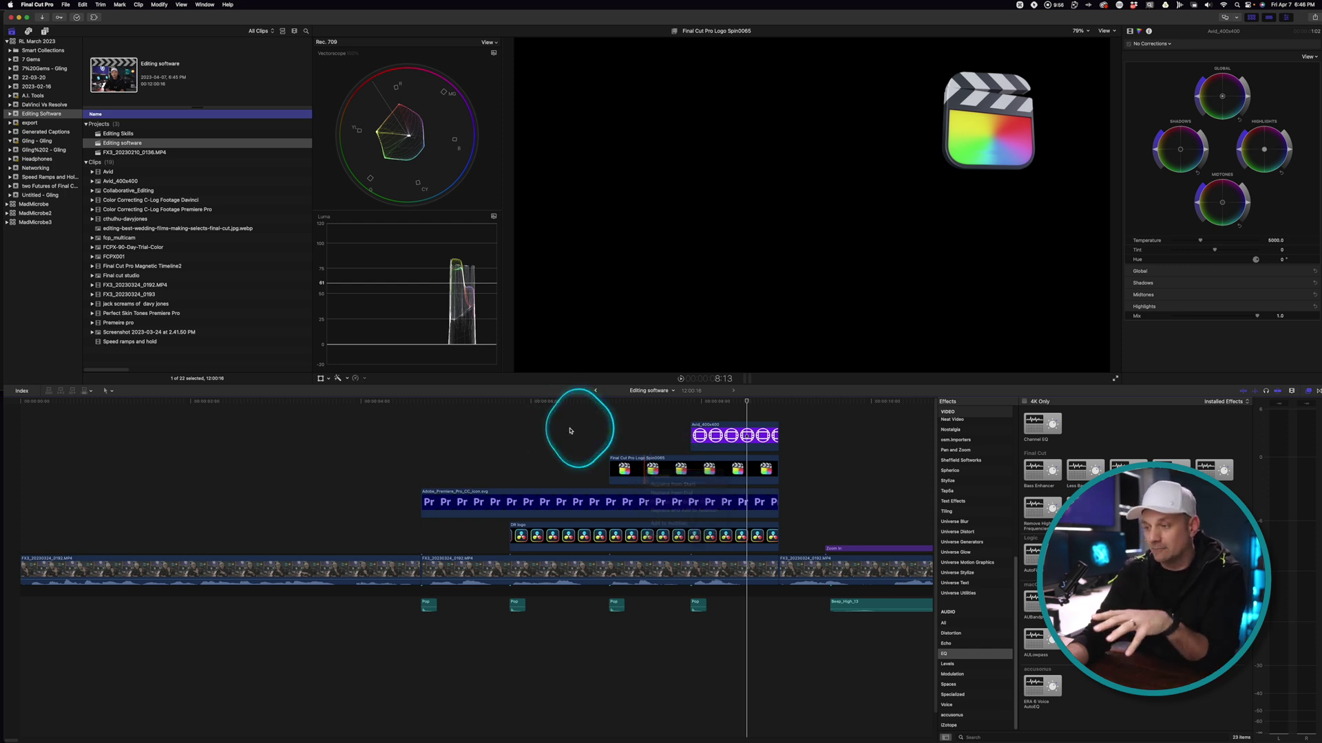
left_click(568, 428)
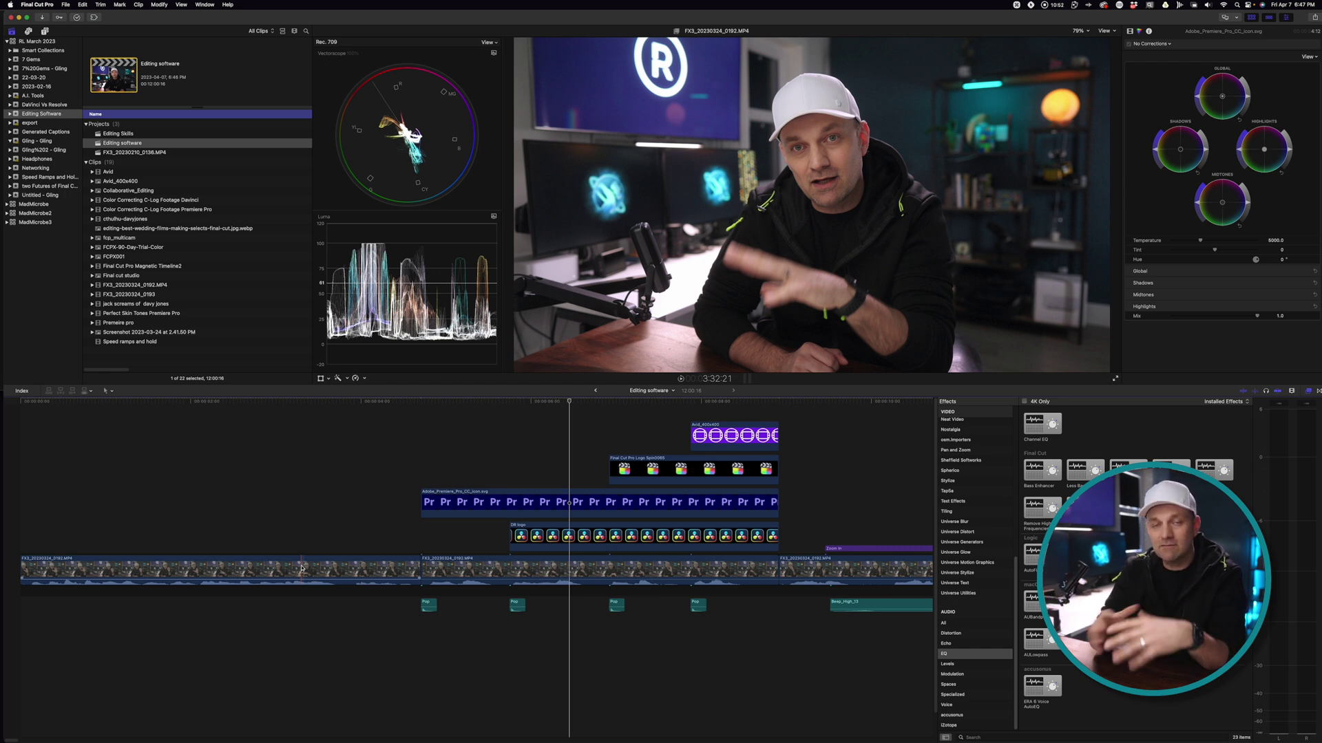
- Deselect all clips by clicking an empty area of the timeline
left_click(297, 607)
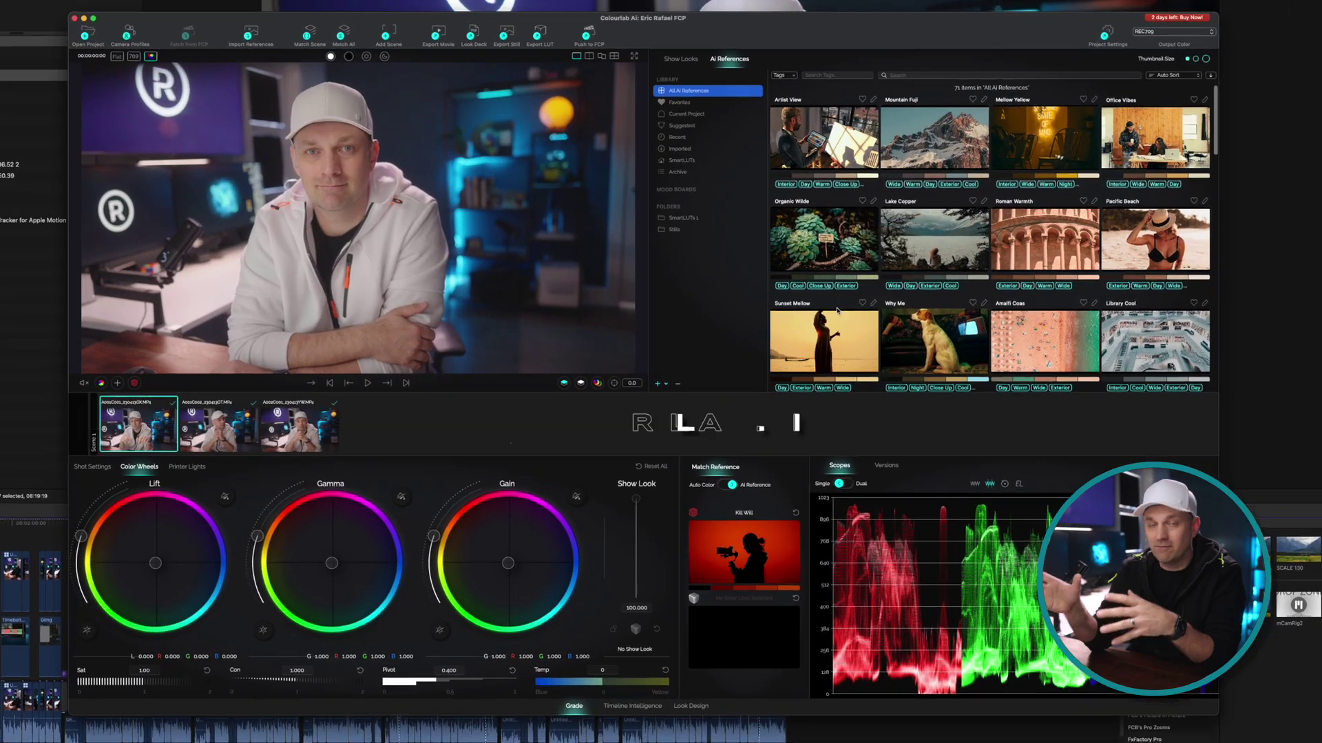
- Match the blade-runner, Spaceman on moon and Forest Amber references, adopting the Beverly Amber show look
scroll(845, 213, "down", 20)
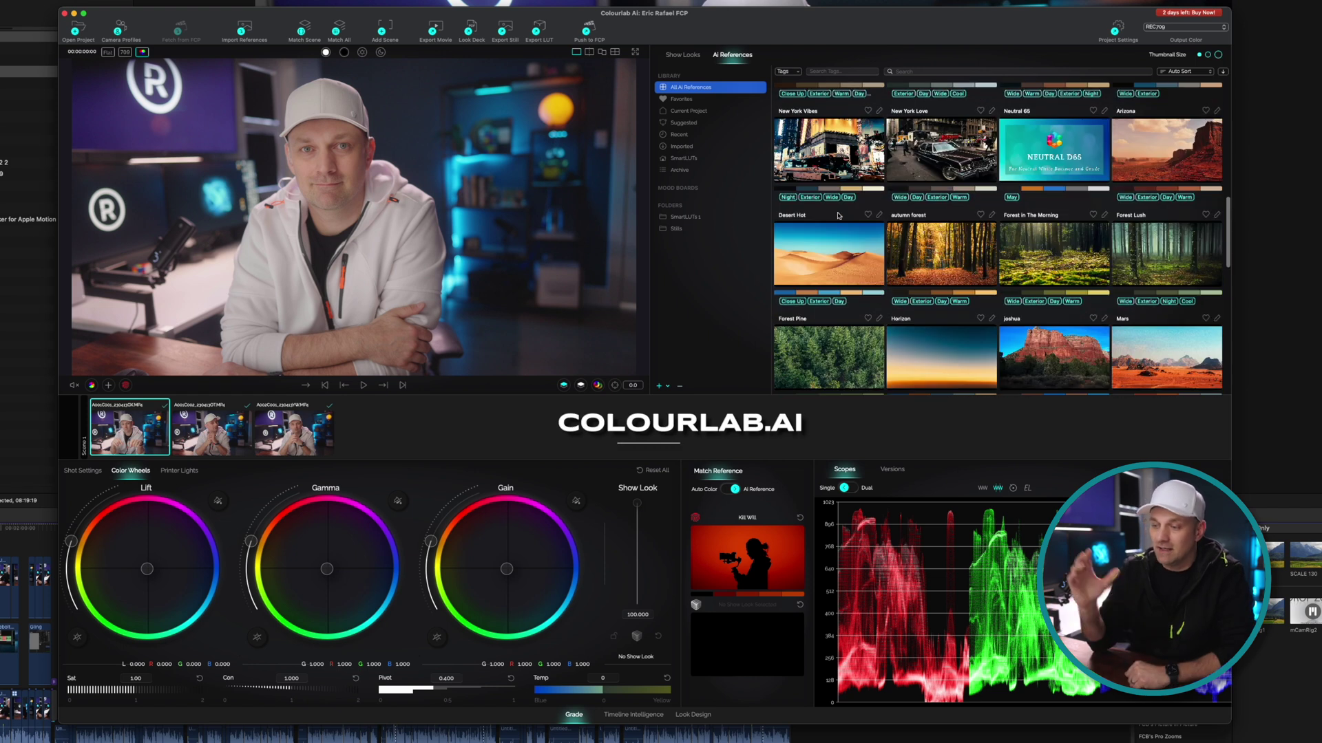
scroll(837, 216, "down", 3)
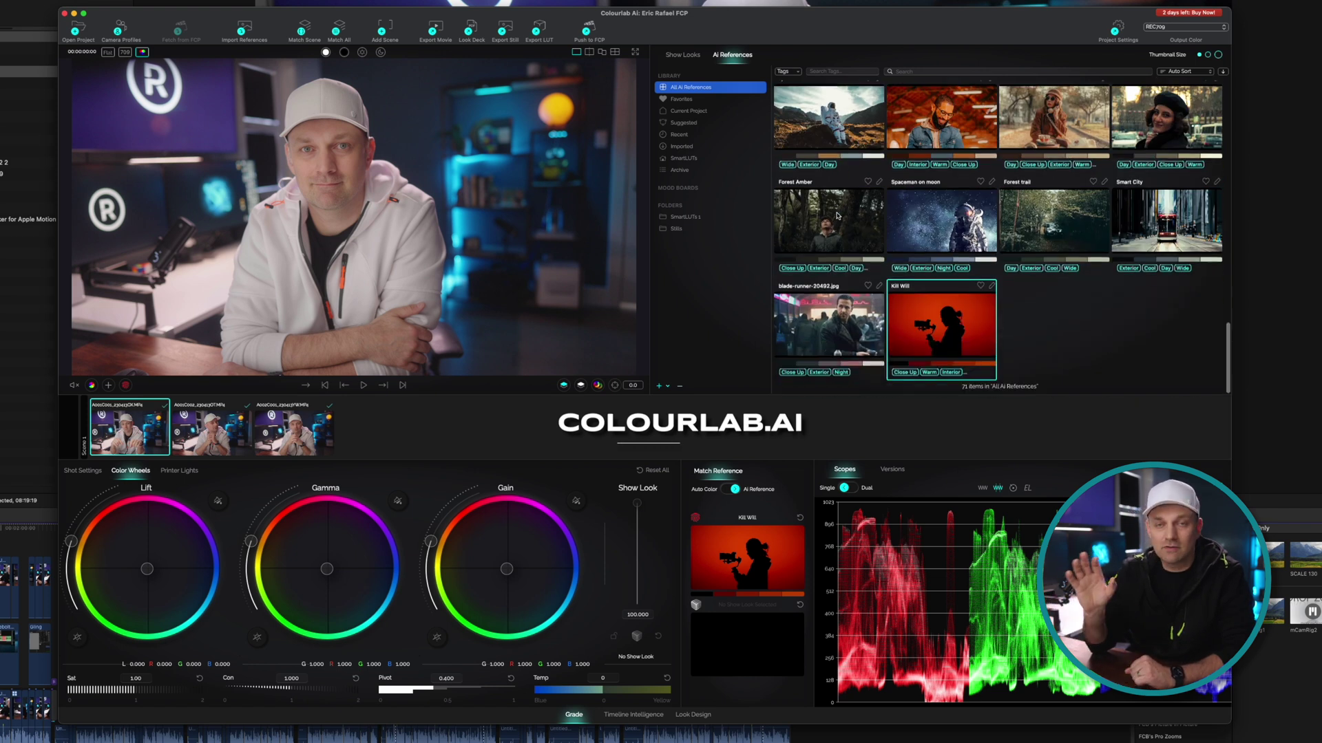
left_click(835, 333)
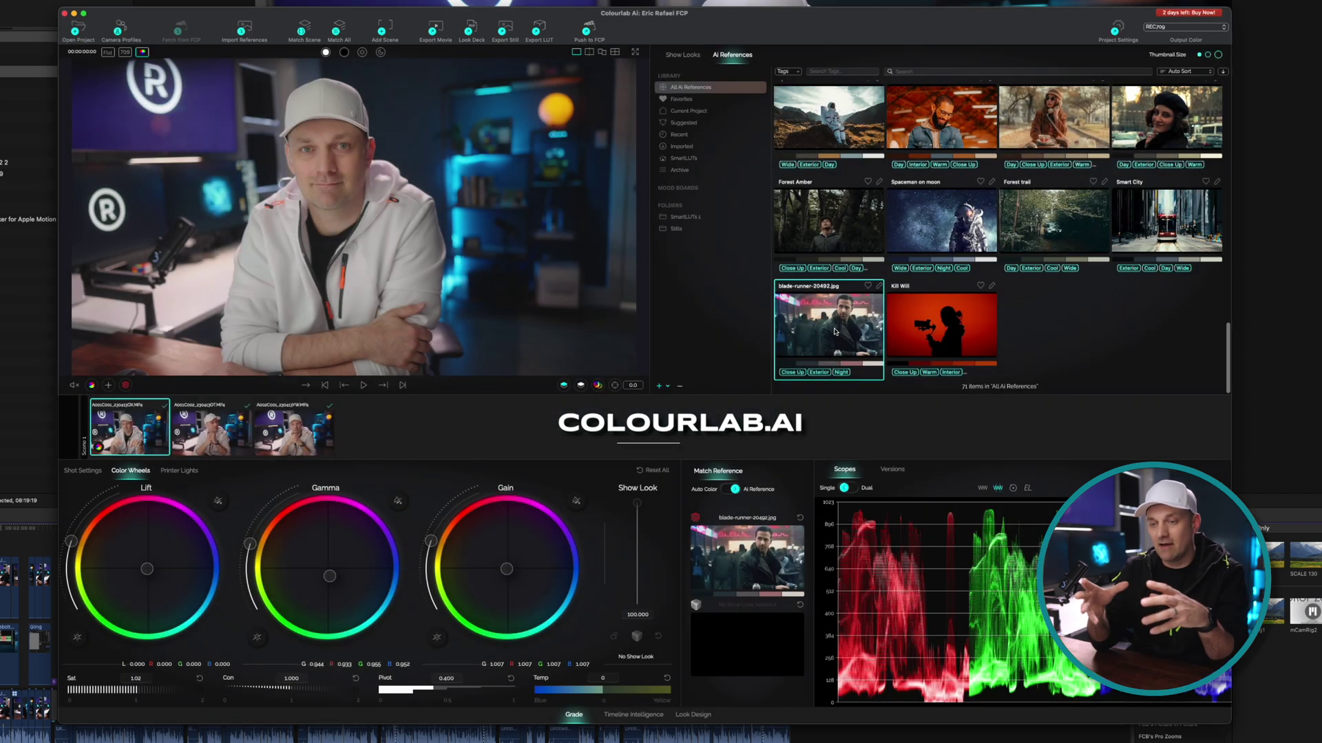
left_click(947, 222)
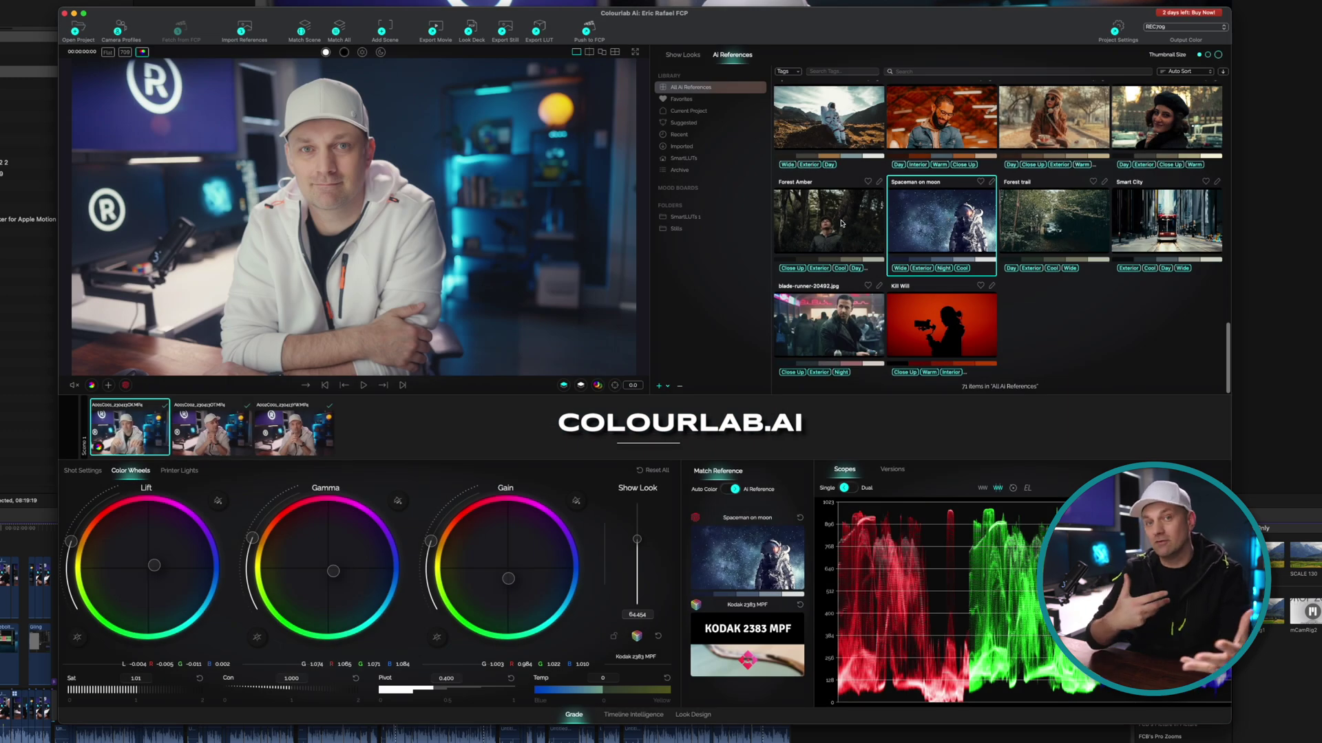
left_click(835, 215)
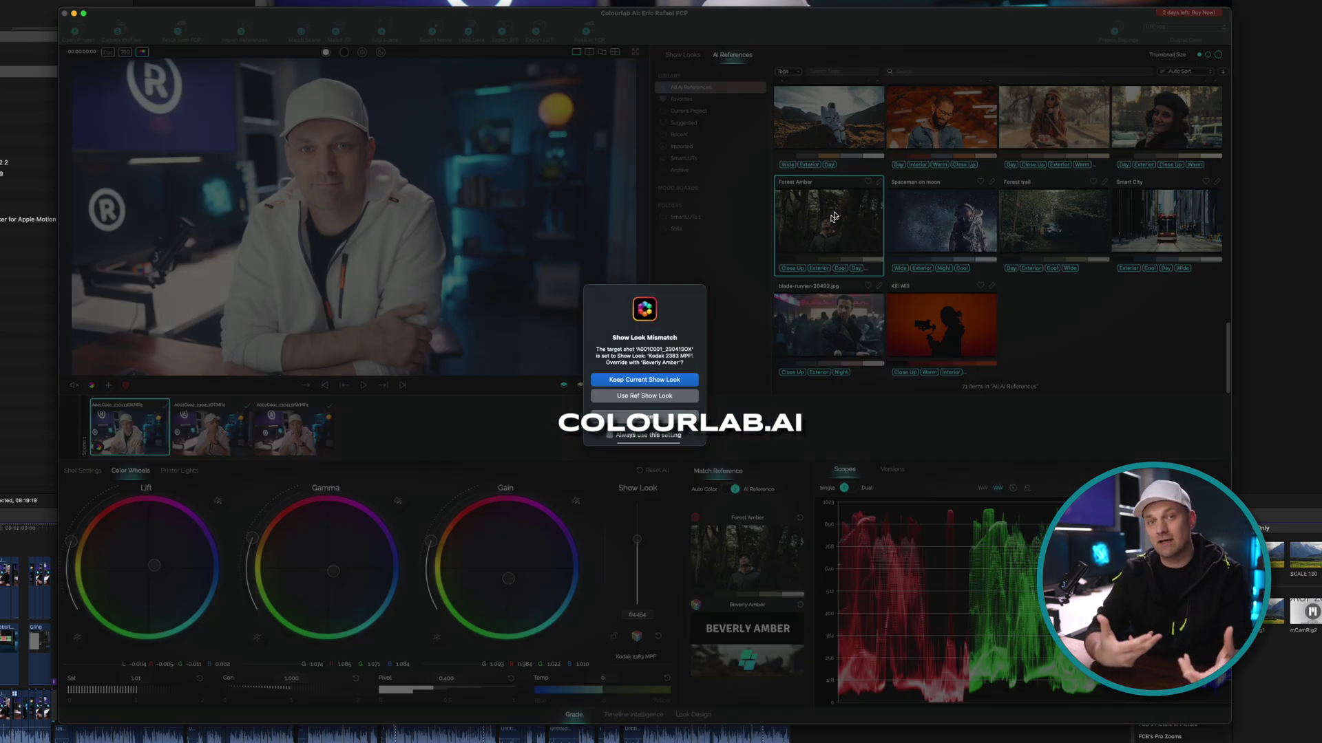
left_click(645, 396)
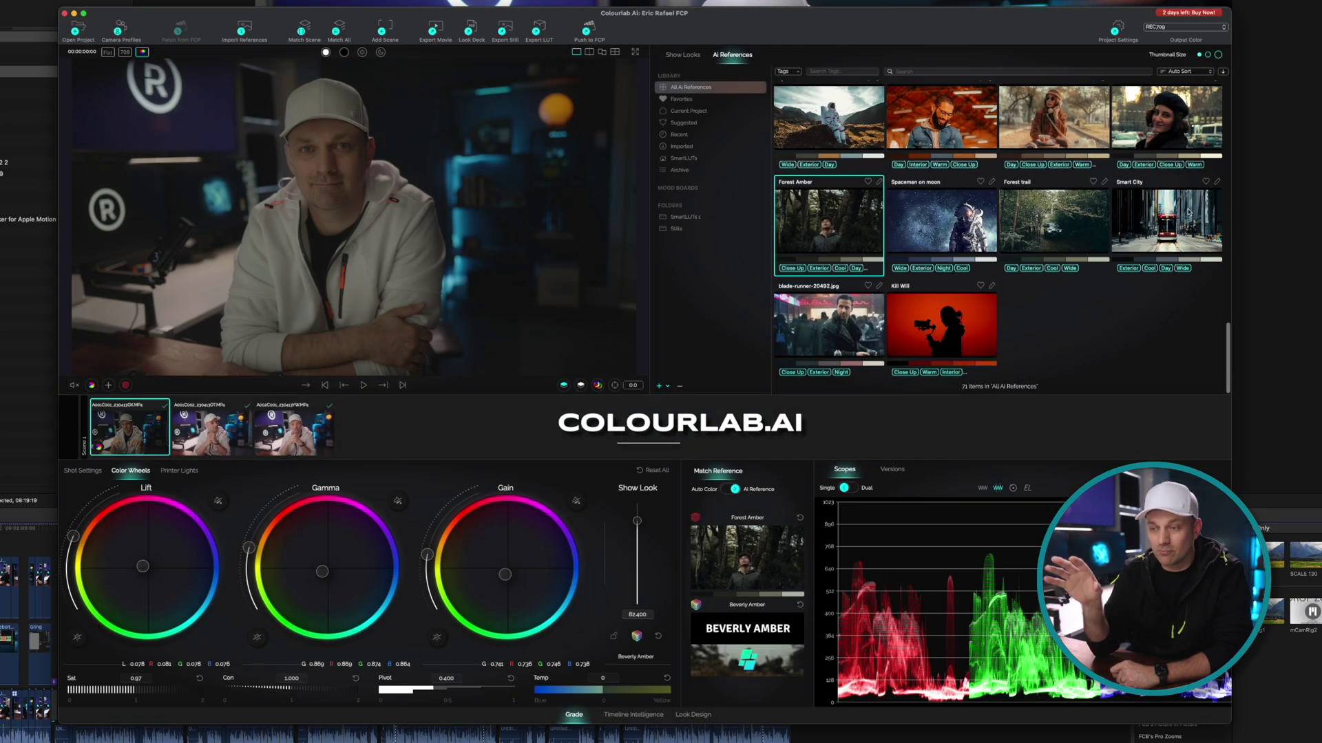
- Match the Paris Revival reference with its La Brea Revival show look, then blade-runner again
left_click(1155, 119)
left_click(678, 396)
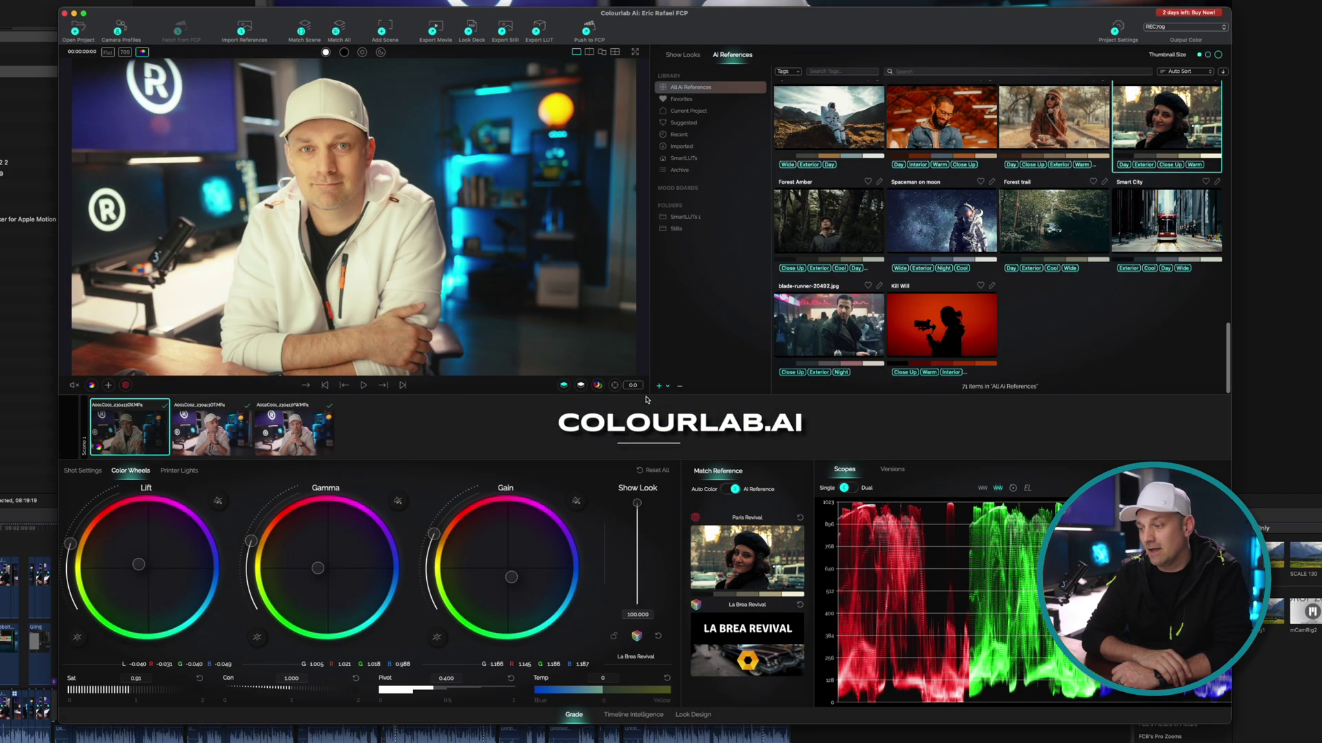
left_click(830, 332)
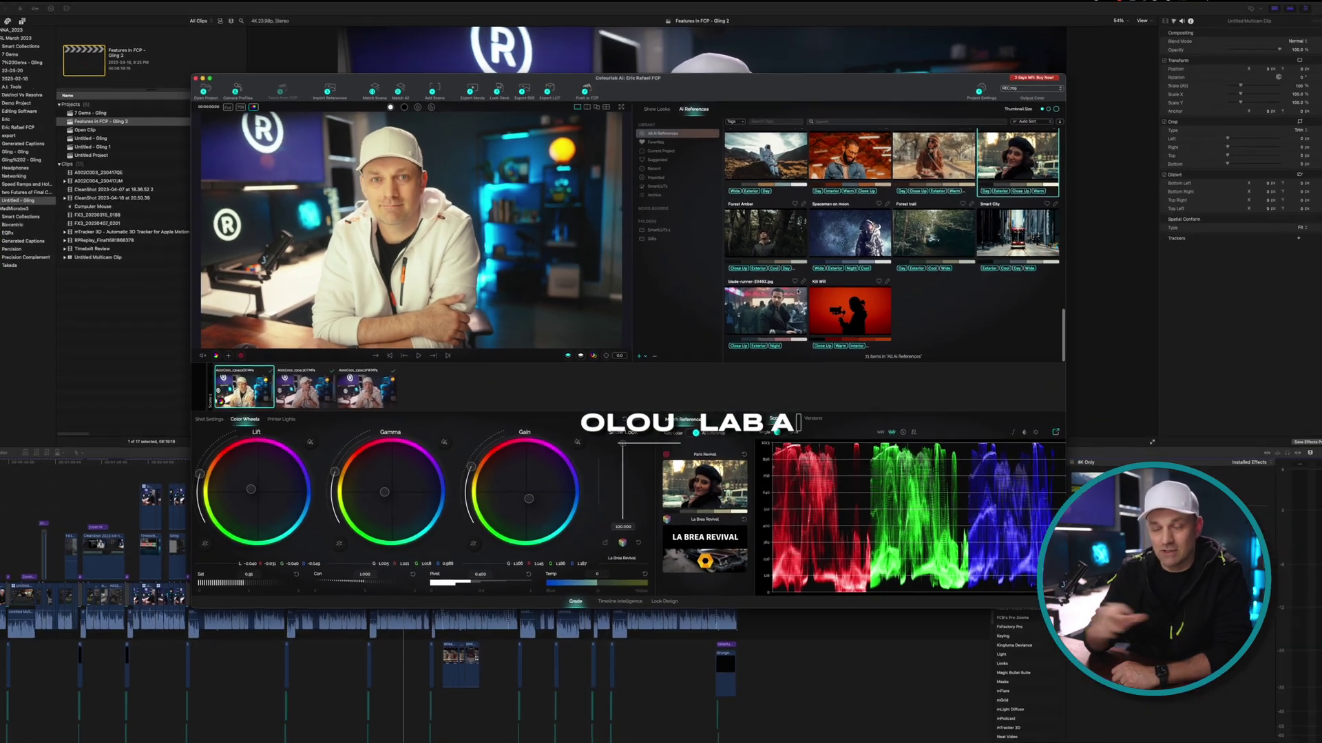